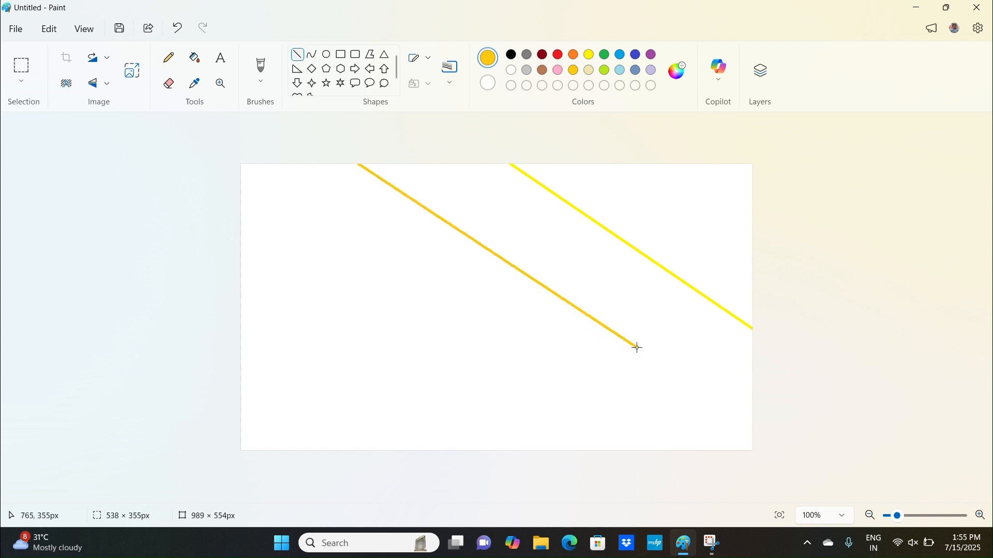
# Extend the gold diagonal line to the canvas edge and draw a parallel orange diagonal line across the lower-left area.
pyautogui.moveTo(362, 167)
pyautogui.mouseDown()
pyautogui.moveTo(274, 139)
pyautogui.moveTo(281, 122)
pyautogui.mouseUp()
pyautogui.click(200, 242)
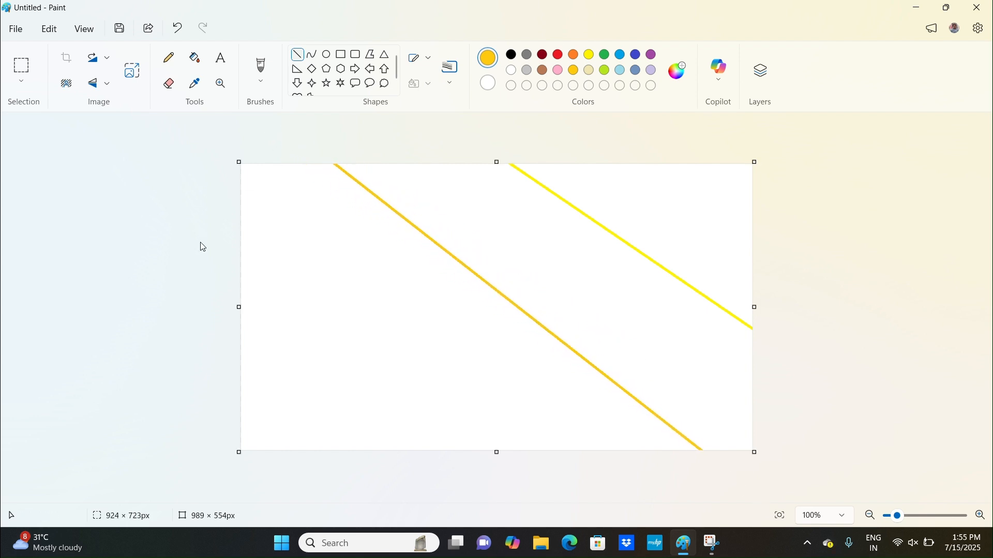
pyautogui.moveTo(243, 218)
pyautogui.mouseDown()
pyautogui.moveTo(448, 430)
pyautogui.moveTo(627, 513)
pyautogui.mouseUp()
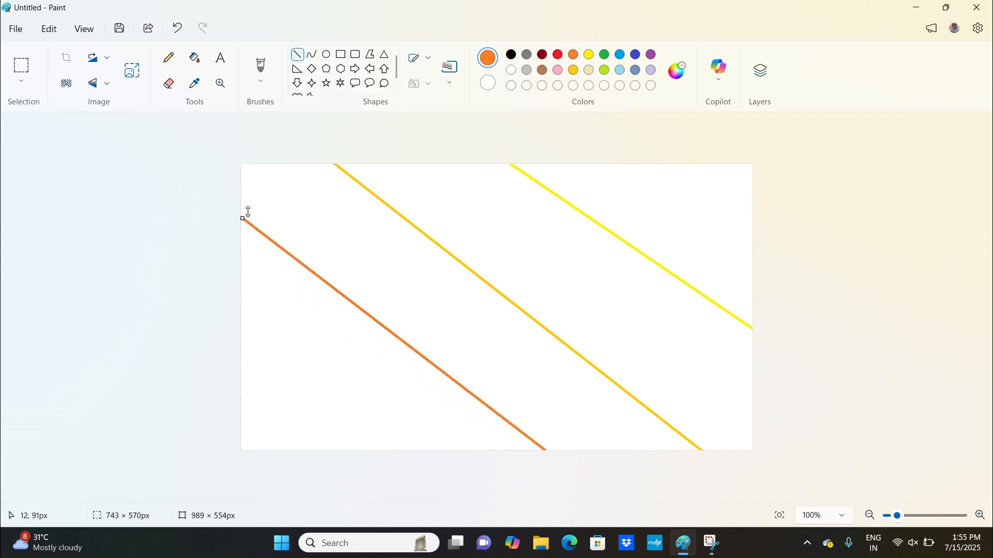
pyautogui.moveTo(242, 216); pyautogui.dragTo(155, 164)
pyautogui.click(128, 310)
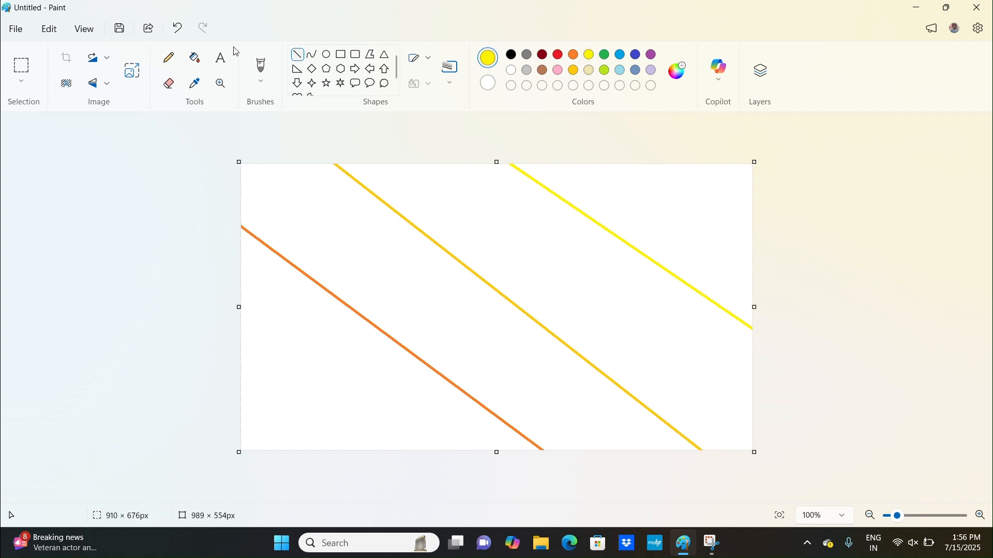
# Fill the four diagonal bands with yellow, gold, orange and red using the Fill tool.
pyautogui.click(194, 57)
pyautogui.click(695, 184)
pyautogui.click(574, 71)
pyautogui.click(525, 233)
pyautogui.click(575, 56)
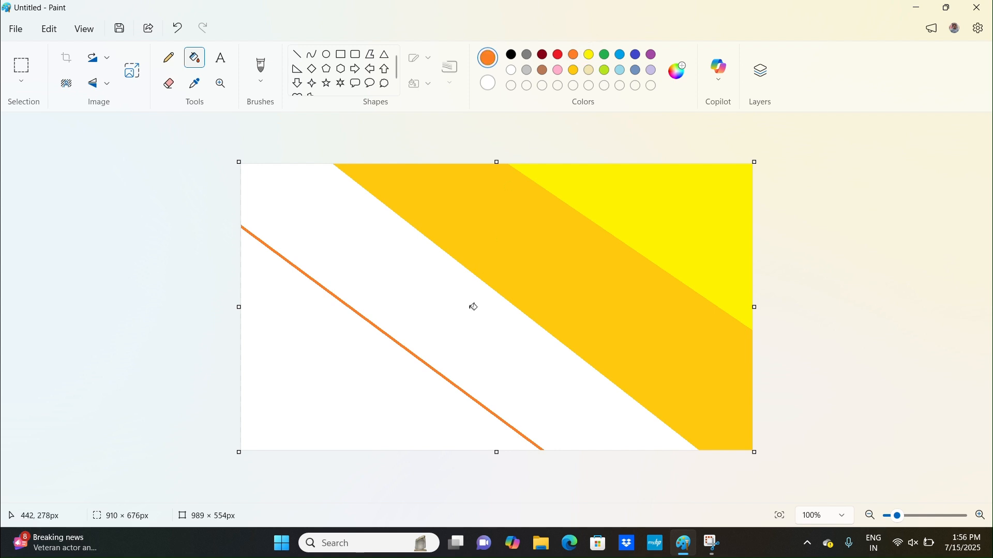
pyautogui.click(472, 304)
pyautogui.click(559, 54)
pyautogui.click(278, 419)
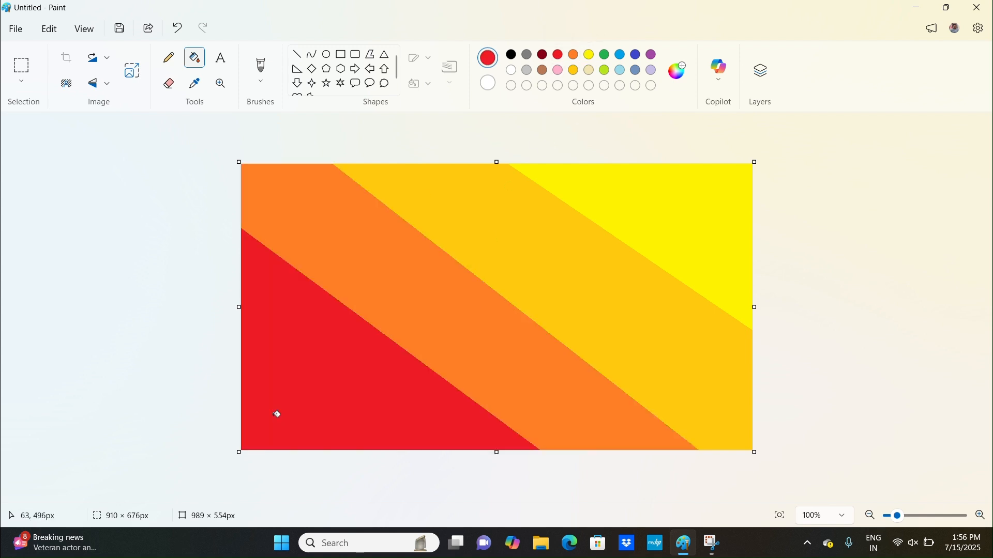
# Resize the image to 1 pixel wide in pixels with the aspect ratio unlocked.
pyautogui.click(133, 70)
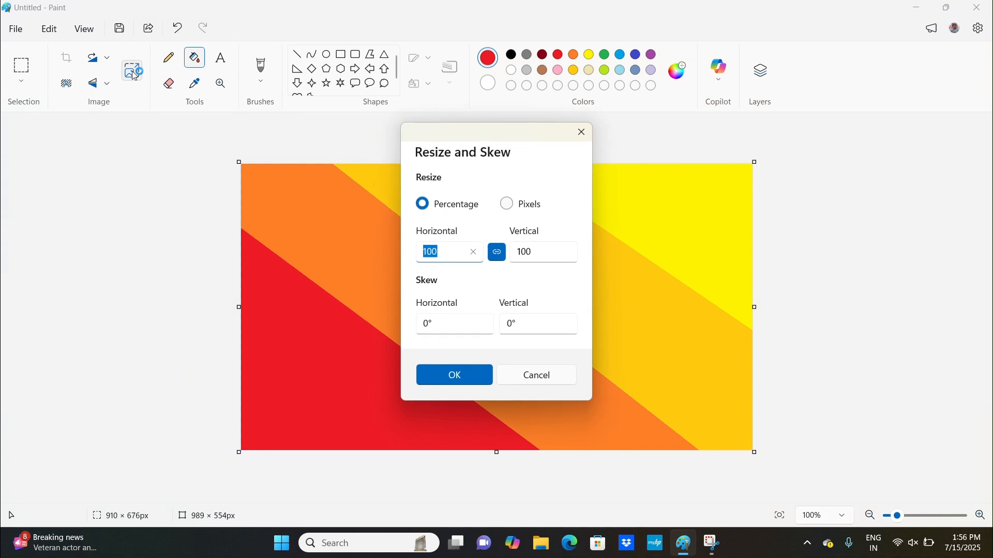
pyautogui.click(506, 205)
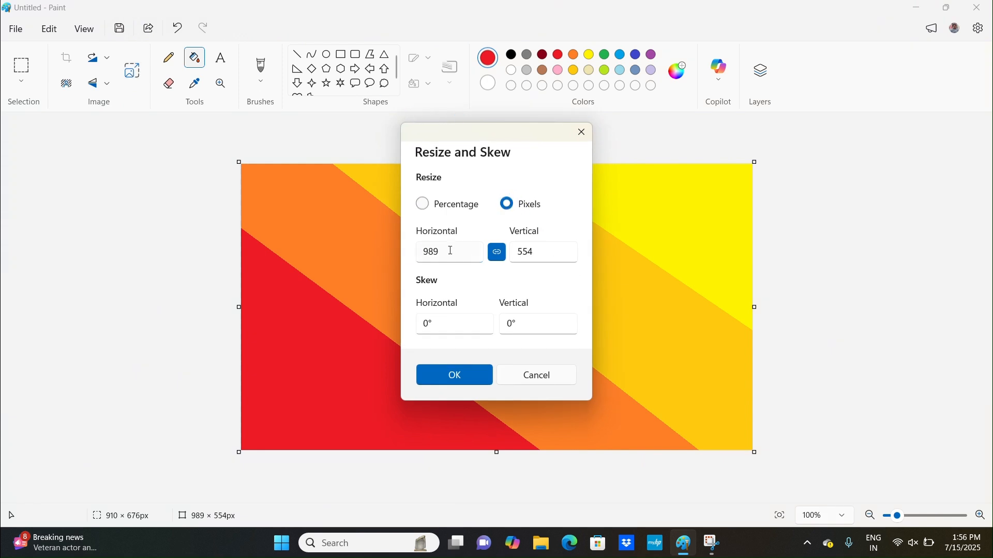
pyautogui.click(492, 257)
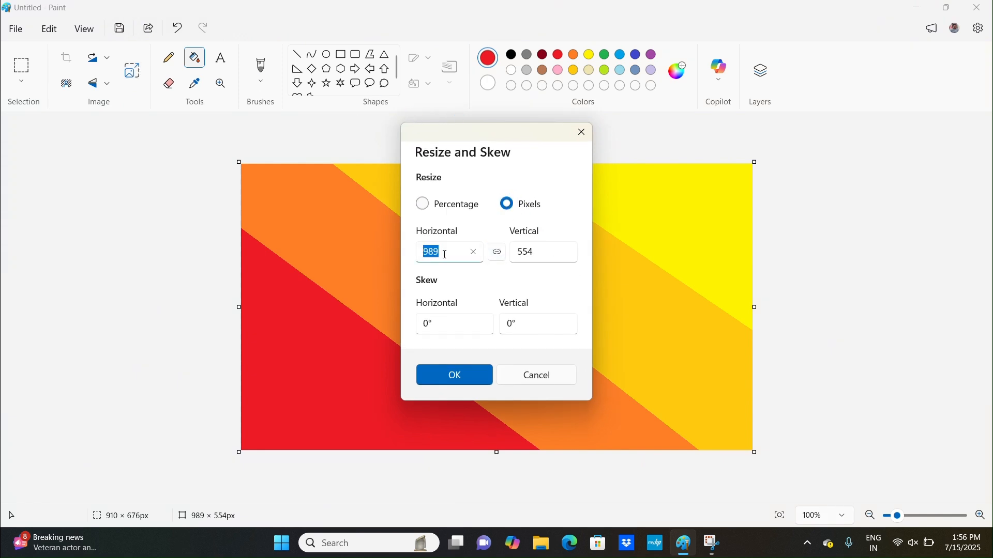
pyautogui.press('BackSpace')
pyautogui.write('1')
pyautogui.click(480, 373)
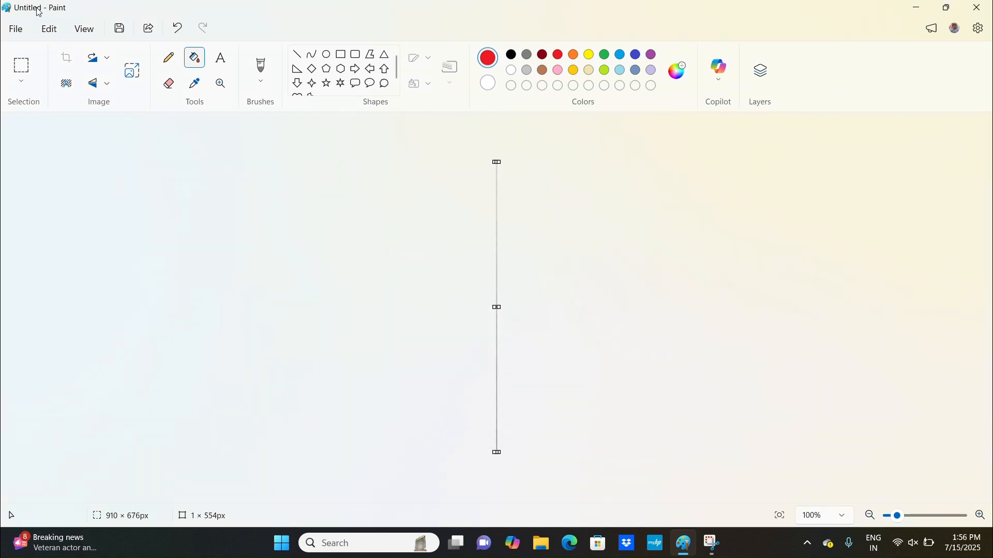
# Resize the image's width back to 987 pixels to stretch the colours into a gradient.
pyautogui.click(133, 70)
pyautogui.click(497, 253)
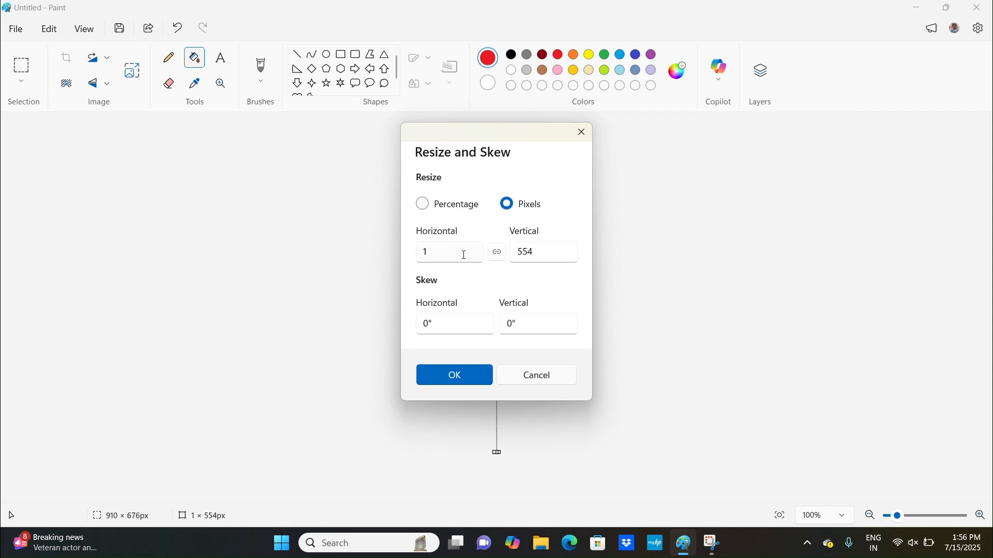
pyautogui.press('BackSpace')
pyautogui.write('987')
pyautogui.click(453, 381)
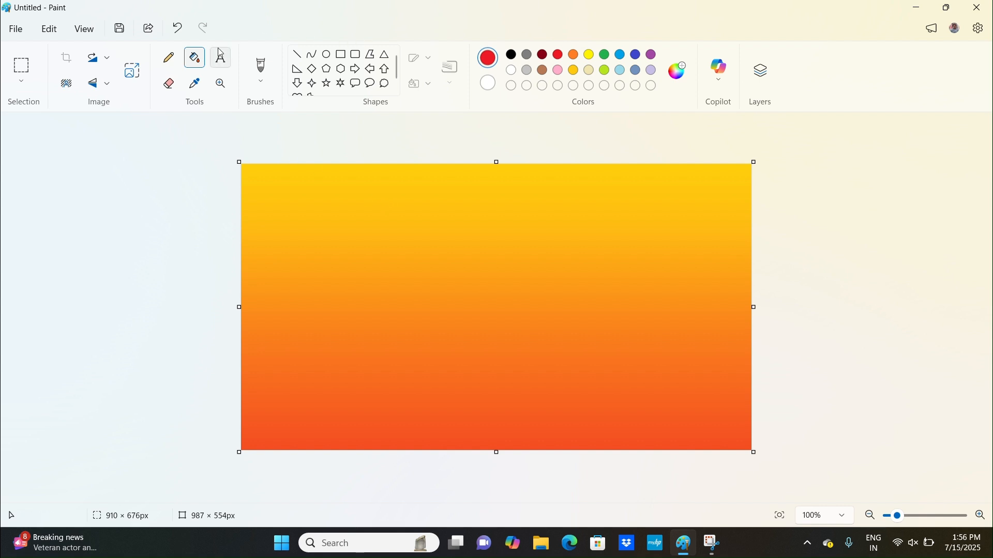
# Draw a black horizontal line across the full canvas width just below mid-height as the horizon.
pyautogui.click(165, 58)
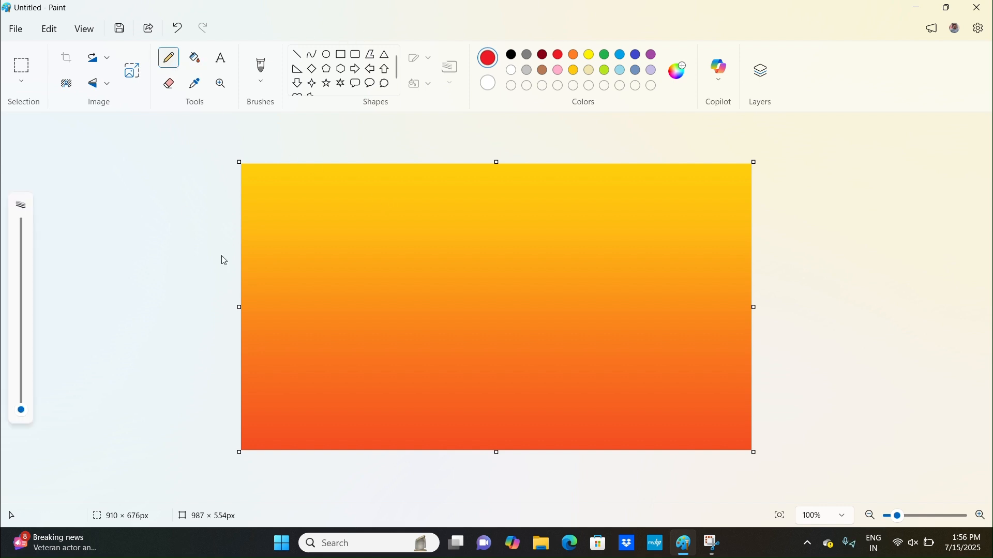
pyautogui.click(298, 54)
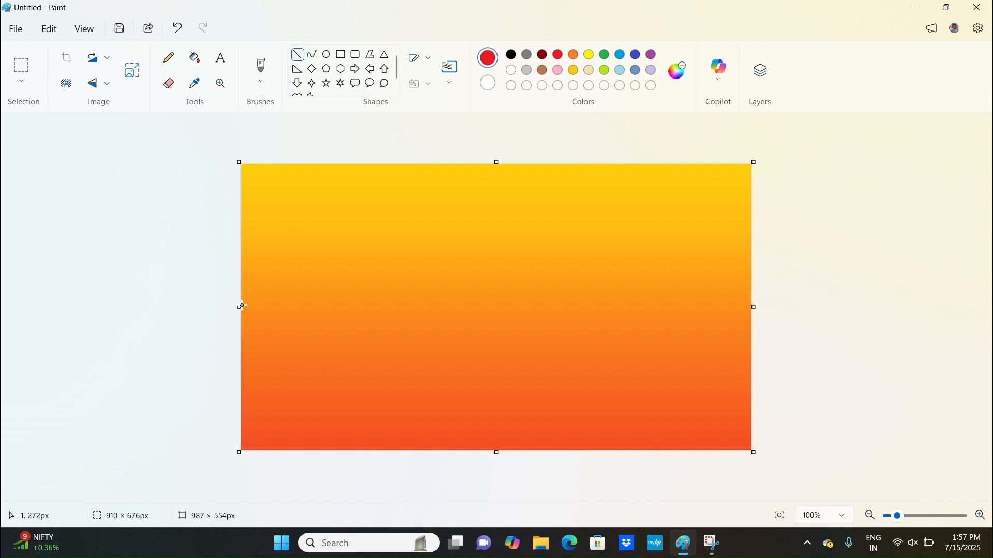
pyautogui.moveTo(241, 307)
pyautogui.mouseDown()
pyautogui.moveTo(640, 314)
pyautogui.moveTo(734, 294)
pyautogui.moveTo(780, 298)
pyautogui.moveTo(773, 312)
pyautogui.moveTo(780, 304)
pyautogui.mouseUp()
pyautogui.click(511, 54)
pyautogui.moveTo(554, 309)
pyautogui.mouseDown()
pyautogui.moveTo(552, 331)
pyautogui.moveTo(545, 320)
pyautogui.mouseUp()
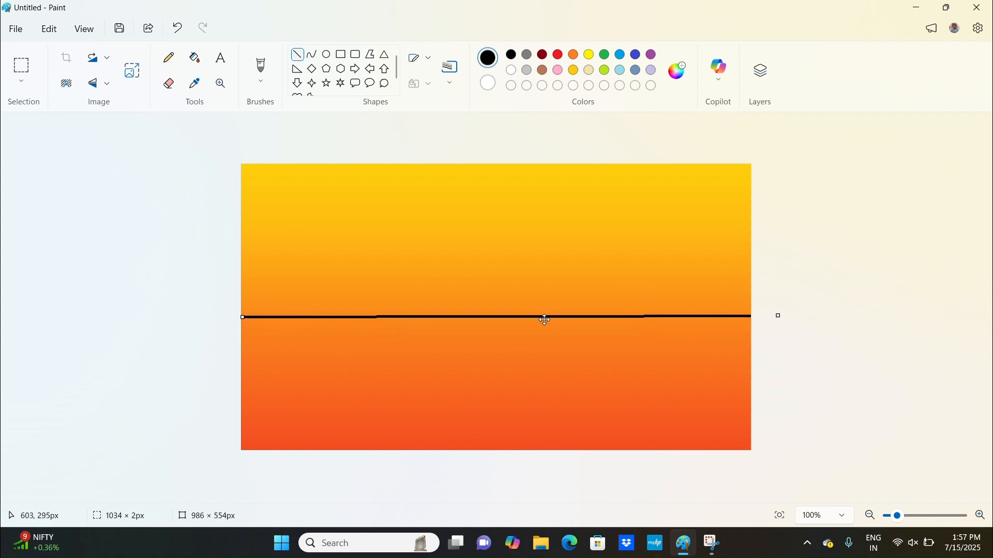
pyautogui.moveTo(240, 312); pyautogui.dragTo(119, 318)
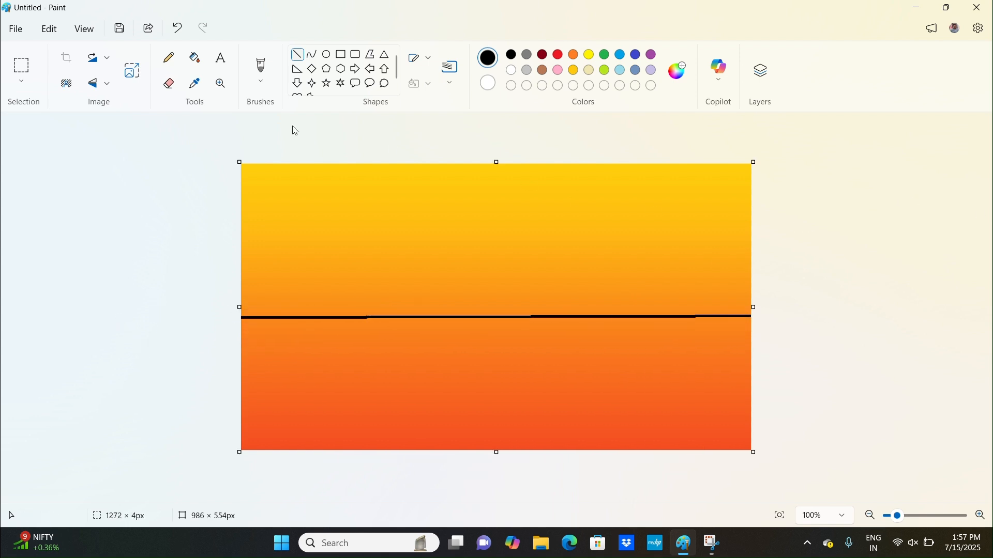
# Sketch the outlines of two hills with a thick black pencil, dipping to a valley near the horizon's centre.
pyautogui.click(174, 66)
pyautogui.moveTo(19, 357); pyautogui.dragTo(21, 390)
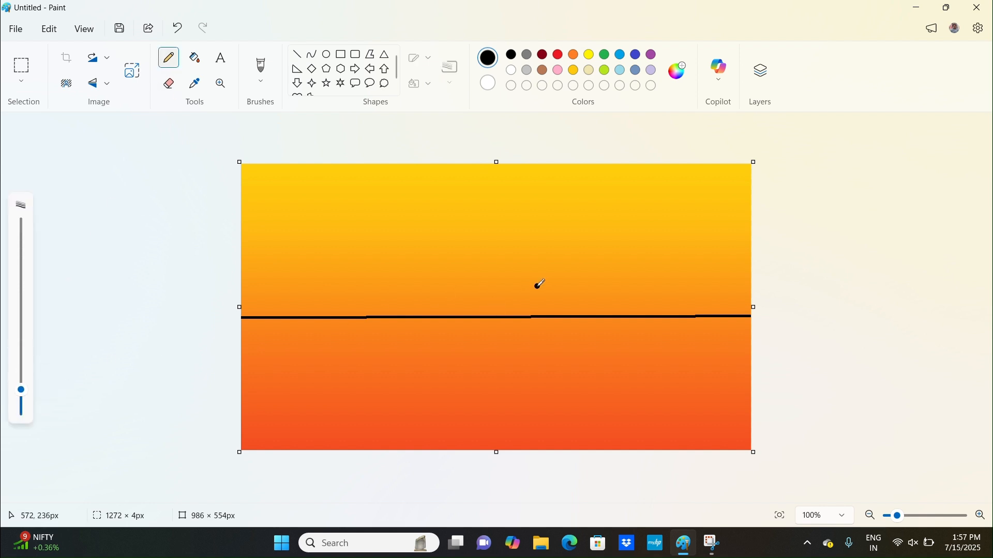
pyautogui.moveTo(514, 314); pyautogui.dragTo(518, 310)
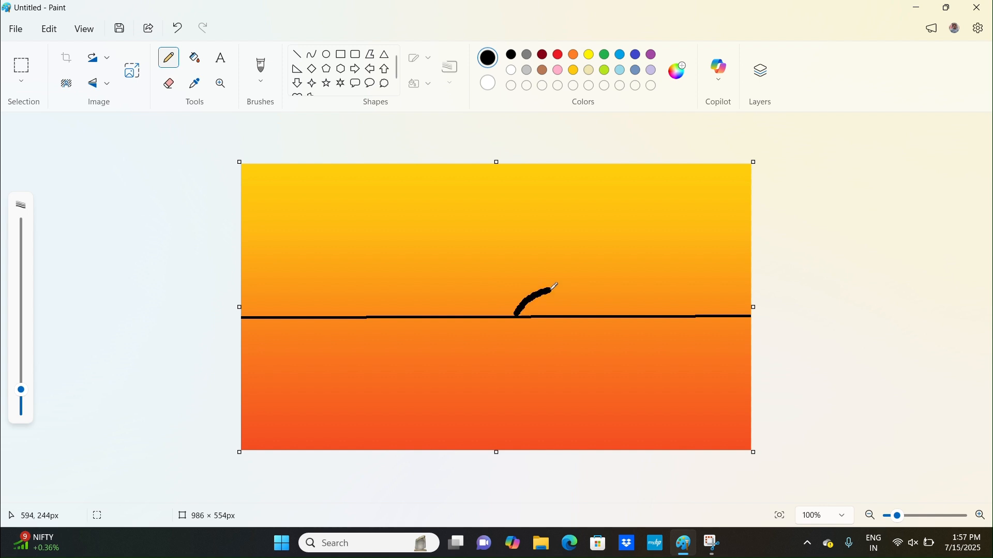
pyautogui.moveTo(595, 280)
pyautogui.mouseDown()
pyautogui.moveTo(694, 231)
pyautogui.moveTo(761, 212)
pyautogui.mouseUp()
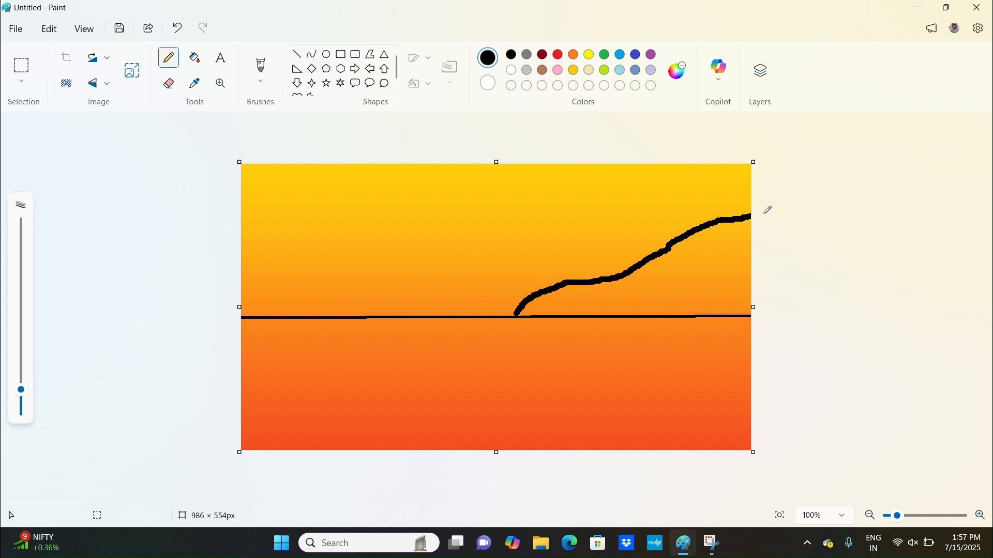
pyautogui.moveTo(510, 301)
pyautogui.mouseDown()
pyautogui.moveTo(442, 290)
pyautogui.moveTo(332, 236)
pyautogui.moveTo(239, 207)
pyautogui.mouseUp()
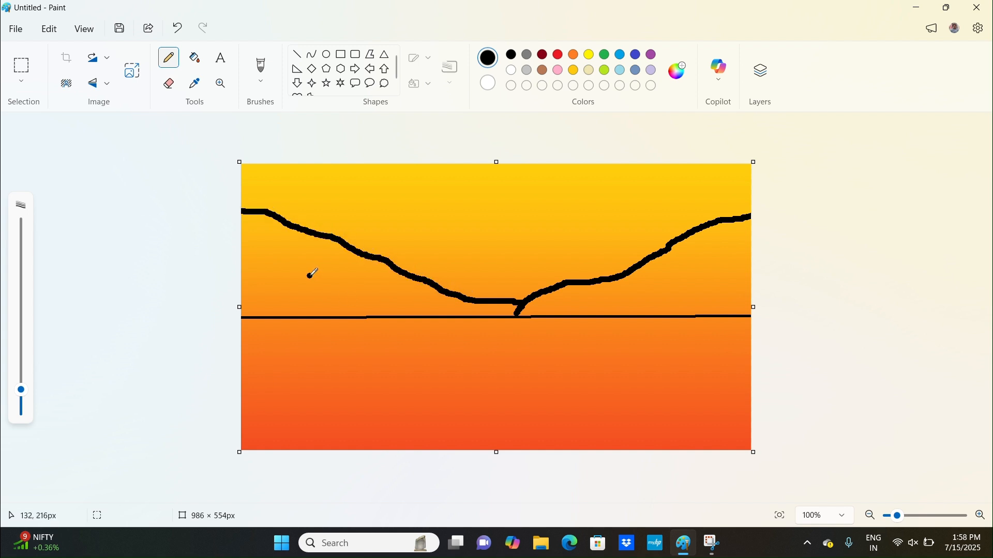
# Paint the left hill solid black with a thicker pencil, dismissing the pop-up and undoing stray strokes.
pyautogui.moveTo(248, 275)
pyautogui.mouseDown()
pyautogui.moveTo(256, 218)
pyautogui.moveTo(251, 246)
pyautogui.moveTo(248, 216)
pyautogui.moveTo(254, 248)
pyautogui.moveTo(270, 245)
pyautogui.moveTo(272, 277)
pyautogui.mouseUp()
pyautogui.moveTo(259, 234); pyautogui.dragTo(301, 301)
pyautogui.moveTo(263, 223)
pyautogui.mouseDown()
pyautogui.moveTo(282, 269)
pyautogui.moveTo(311, 270)
pyautogui.moveTo(259, 243)
pyautogui.moveTo(231, 206)
pyautogui.moveTo(287, 239)
pyautogui.mouseUp()
pyautogui.moveTo(21, 246); pyautogui.dragTo(21, 332)
pyautogui.moveTo(267, 295)
pyautogui.mouseDown()
pyautogui.moveTo(285, 269)
pyautogui.moveTo(256, 291)
pyautogui.moveTo(255, 248)
pyautogui.mouseUp()
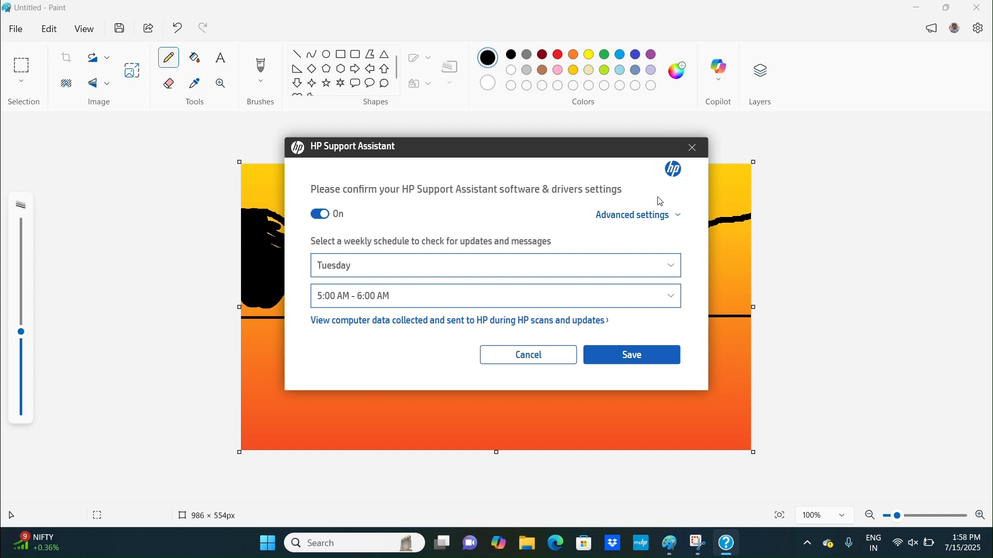
pyautogui.click(693, 152)
pyautogui.moveTo(392, 284); pyautogui.dragTo(290, 238)
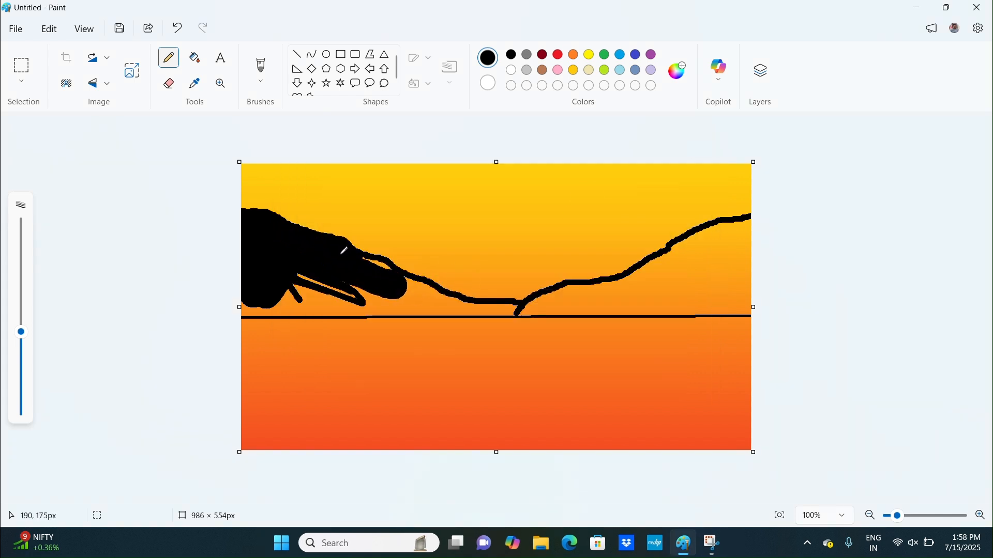
pyautogui.moveTo(385, 269)
pyautogui.mouseDown()
pyautogui.moveTo(432, 289)
pyautogui.moveTo(446, 307)
pyautogui.moveTo(537, 313)
pyautogui.mouseUp()
pyautogui.click(427, 271)
pyautogui.hotkey('ctrl', 'z')
pyautogui.click(177, 28)
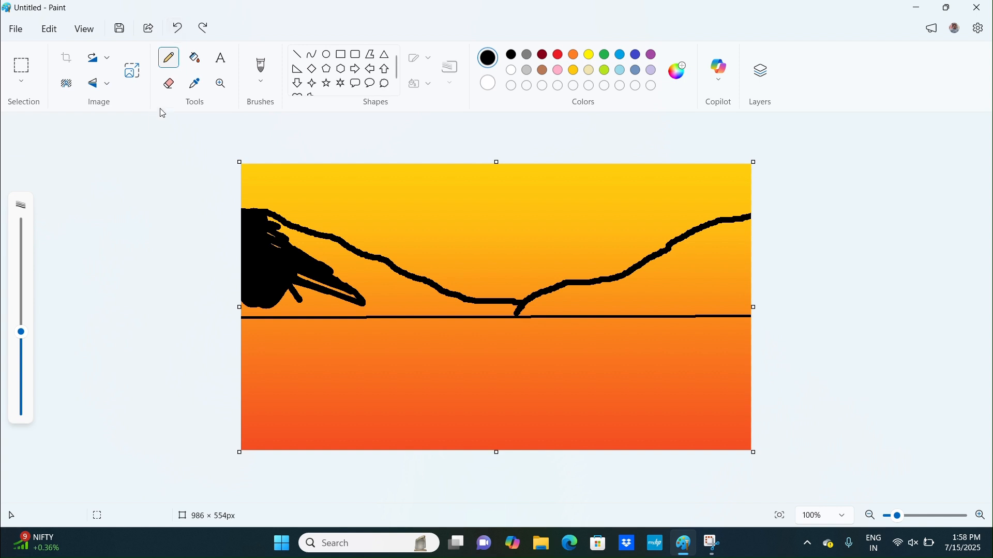
pyautogui.moveTo(270, 224)
pyautogui.mouseDown()
pyautogui.moveTo(348, 251)
pyautogui.moveTo(320, 284)
pyautogui.moveTo(288, 294)
pyautogui.moveTo(293, 276)
pyautogui.moveTo(307, 278)
pyautogui.moveTo(251, 301)
pyautogui.moveTo(361, 305)
pyautogui.moveTo(368, 295)
pyautogui.moveTo(335, 284)
pyautogui.moveTo(372, 270)
pyautogui.moveTo(424, 294)
pyautogui.moveTo(380, 302)
pyautogui.moveTo(439, 303)
pyautogui.mouseUp()
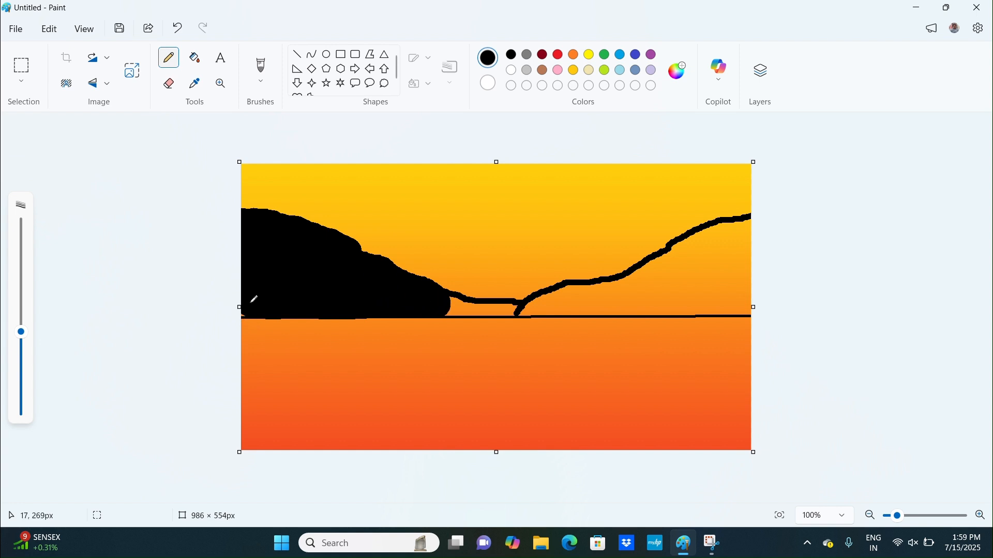
# Paint the right hill solid black with the pencil, undoing unwanted strokes along the way.
pyautogui.moveTo(733, 233)
pyautogui.mouseDown()
pyautogui.moveTo(736, 310)
pyautogui.moveTo(746, 306)
pyautogui.mouseUp()
pyautogui.click(178, 28)
pyautogui.moveTo(694, 271)
pyautogui.mouseDown()
pyautogui.moveTo(736, 247)
pyautogui.moveTo(667, 267)
pyautogui.moveTo(685, 247)
pyautogui.moveTo(739, 229)
pyautogui.moveTo(754, 291)
pyautogui.moveTo(645, 295)
pyautogui.moveTo(742, 288)
pyautogui.moveTo(671, 285)
pyautogui.moveTo(725, 278)
pyautogui.mouseUp()
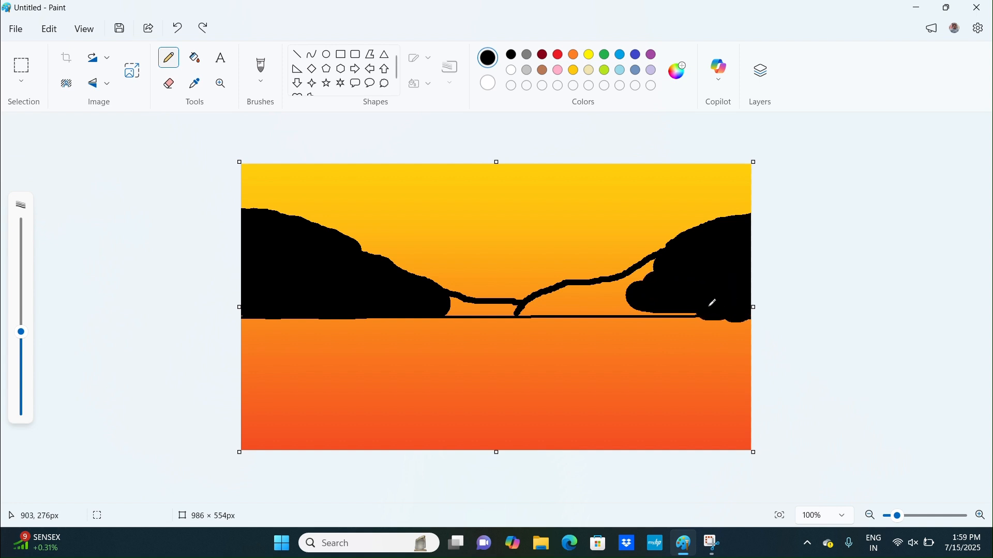
pyautogui.moveTo(646, 298); pyautogui.dragTo(625, 296)
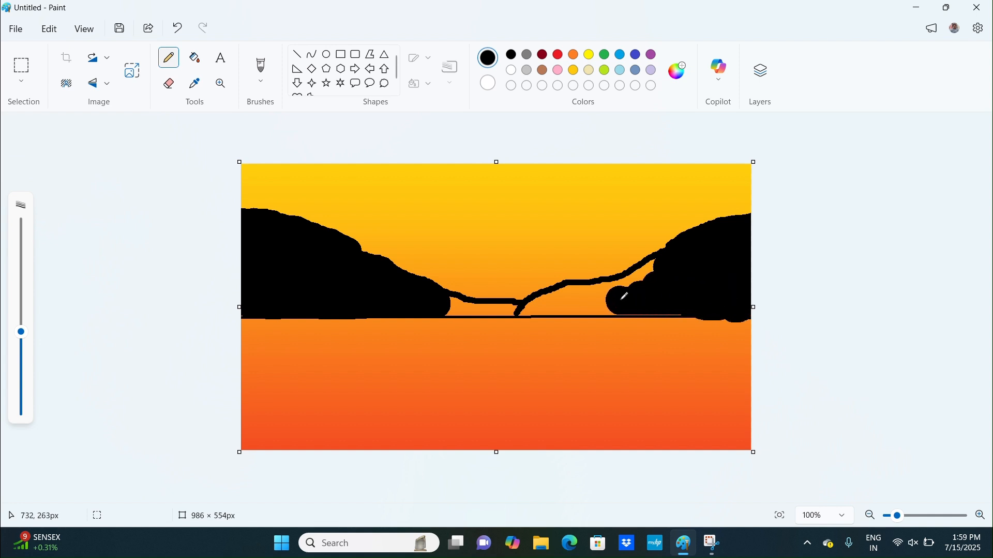
pyautogui.click(177, 27)
pyautogui.moveTo(679, 268); pyautogui.dragTo(645, 306)
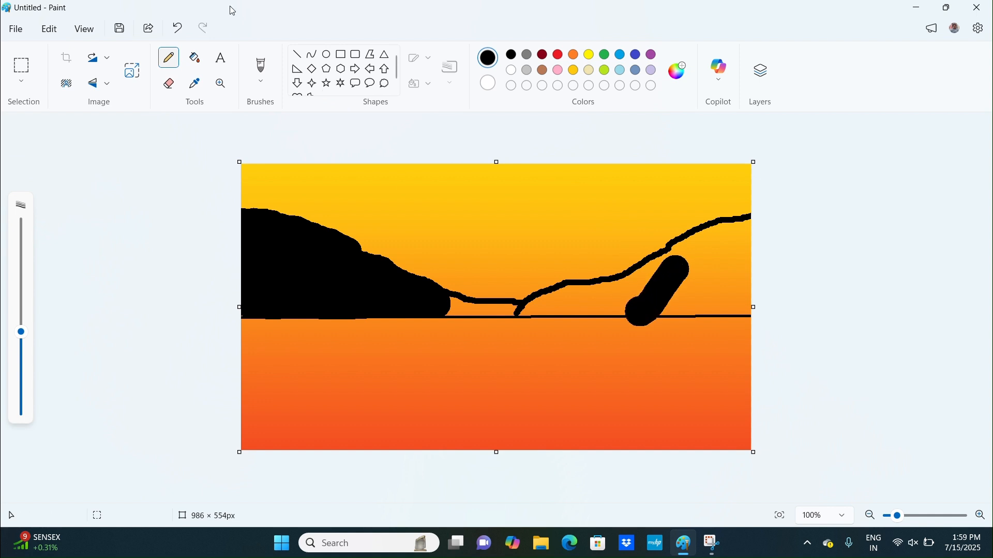
pyautogui.click(178, 29)
pyautogui.moveTo(724, 267)
pyautogui.mouseDown()
pyautogui.moveTo(674, 272)
pyautogui.moveTo(731, 231)
pyautogui.moveTo(651, 279)
pyautogui.moveTo(682, 246)
pyautogui.moveTo(754, 223)
pyautogui.moveTo(736, 257)
pyautogui.moveTo(694, 284)
pyautogui.moveTo(540, 302)
pyautogui.moveTo(625, 283)
pyautogui.mouseUp()
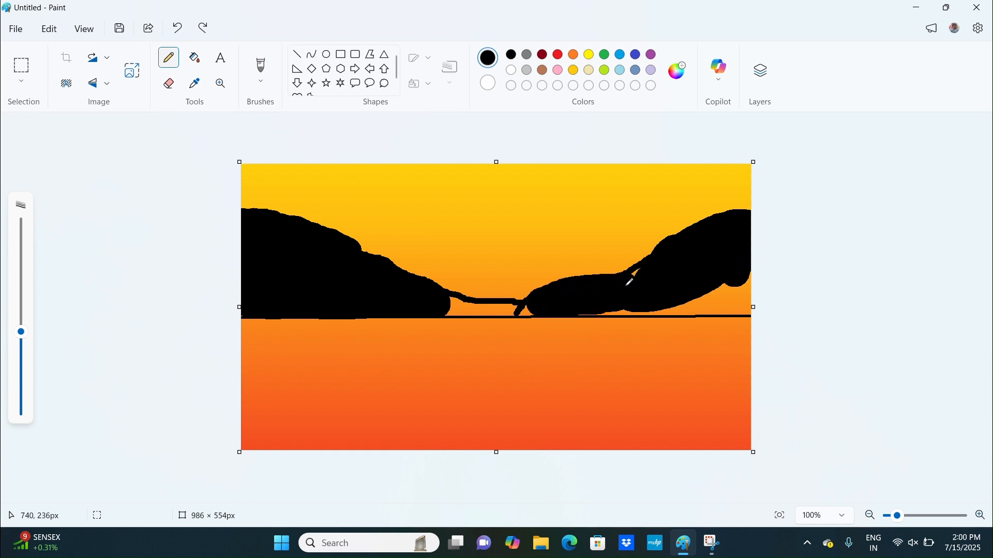
# Reduce the pencil size and fill the gaps along the right hill's base and the valley.
pyautogui.moveTo(25, 393); pyautogui.dragTo(21, 377)
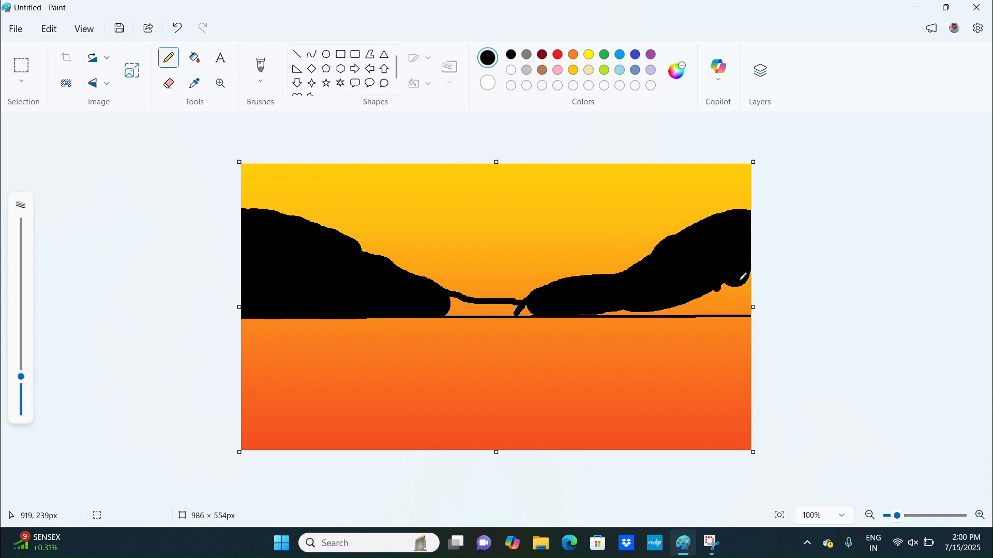
pyautogui.moveTo(726, 294)
pyautogui.mouseDown()
pyautogui.moveTo(754, 276)
pyautogui.moveTo(752, 311)
pyautogui.moveTo(754, 292)
pyautogui.moveTo(702, 304)
pyautogui.moveTo(735, 309)
pyautogui.moveTo(692, 302)
pyautogui.moveTo(732, 299)
pyautogui.moveTo(725, 310)
pyautogui.moveTo(599, 315)
pyautogui.mouseUp()
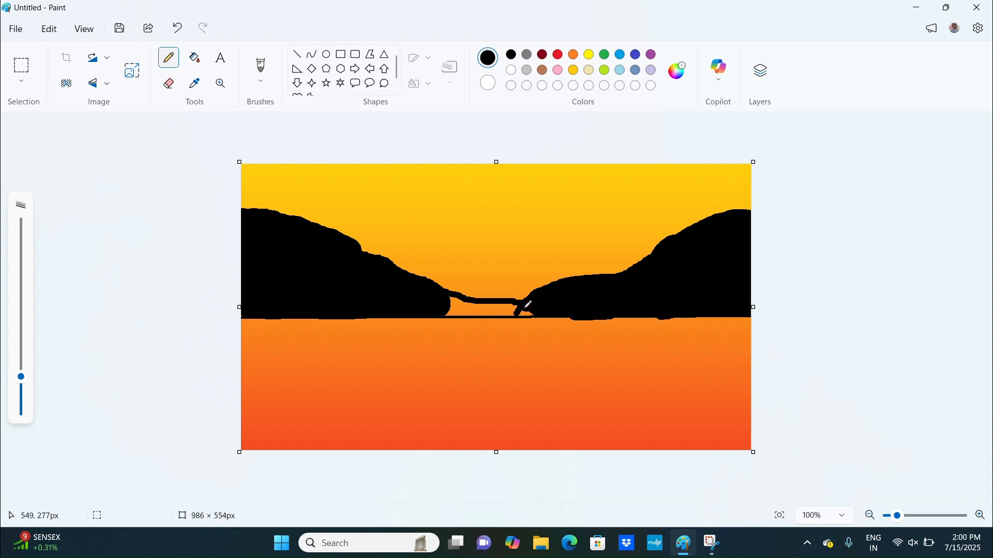
pyautogui.moveTo(503, 312)
pyautogui.mouseDown()
pyautogui.moveTo(404, 316)
pyautogui.moveTo(504, 298)
pyautogui.moveTo(526, 305)
pyautogui.moveTo(450, 312)
pyautogui.mouseUp()
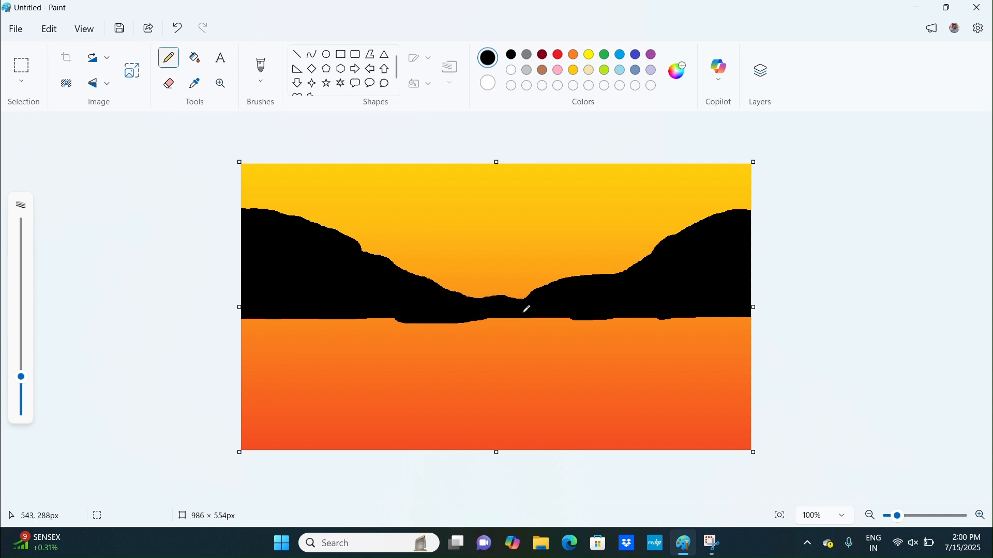
# Draw a yellow circle outline about 90 px across above the valley for the sun.
pyautogui.click(327, 54)
pyautogui.click(575, 55)
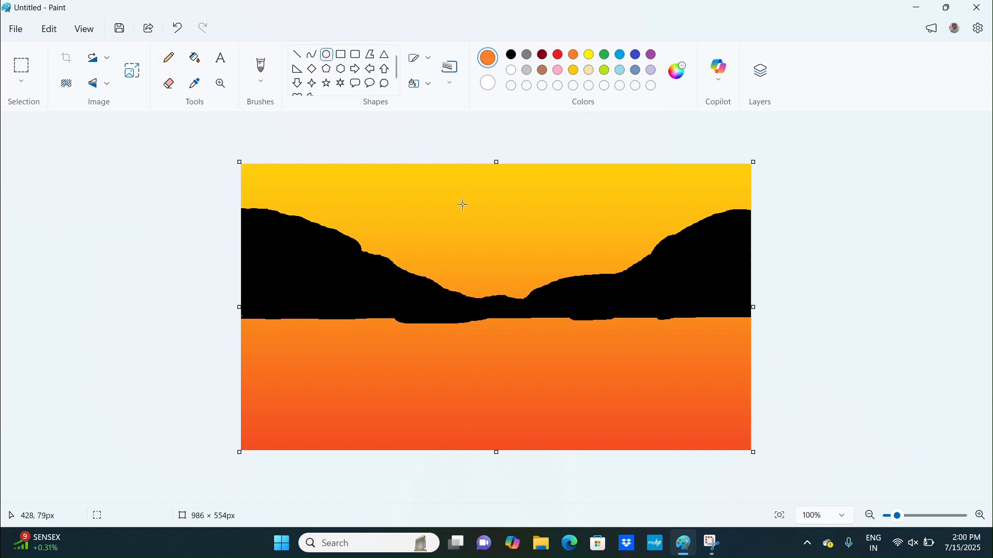
pyautogui.click(590, 55)
pyautogui.moveTo(452, 195); pyautogui.dragTo(540, 278)
pyautogui.click(605, 236)
# Try filling the sun circle with yellow pencil strokes at larger sizes, undoing them.
pyautogui.click(176, 69)
pyautogui.moveTo(483, 230)
pyautogui.mouseDown()
pyautogui.moveTo(503, 221)
pyautogui.moveTo(494, 209)
pyautogui.mouseUp()
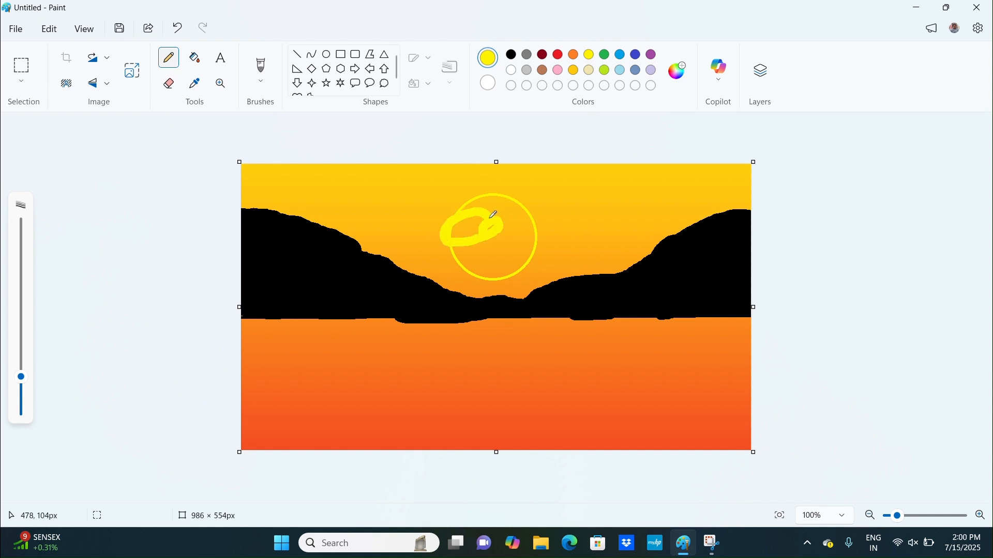
pyautogui.click(179, 27)
pyautogui.click(20, 334)
pyautogui.moveTo(18, 313); pyautogui.dragTo(20, 288)
pyautogui.moveTo(491, 233)
pyautogui.mouseDown()
pyautogui.moveTo(497, 221)
pyautogui.moveTo(514, 232)
pyautogui.moveTo(481, 238)
pyautogui.moveTo(491, 217)
pyautogui.moveTo(507, 251)
pyautogui.moveTo(473, 228)
pyautogui.moveTo(523, 217)
pyautogui.moveTo(541, 230)
pyautogui.mouseUp()
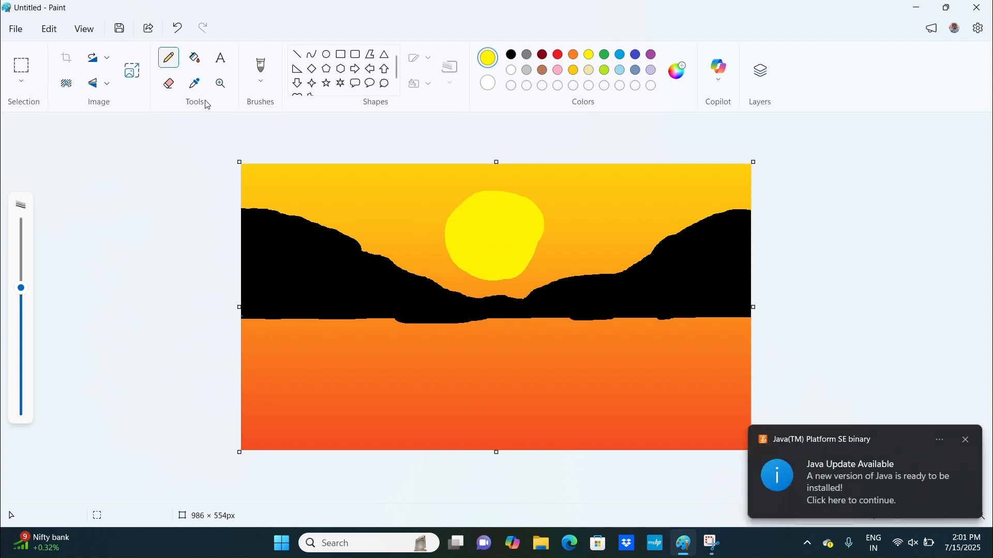
pyautogui.click(177, 28)
# Set the pencil size to 132 px and fill the sun circle with yellow.
pyautogui.click(22, 266)
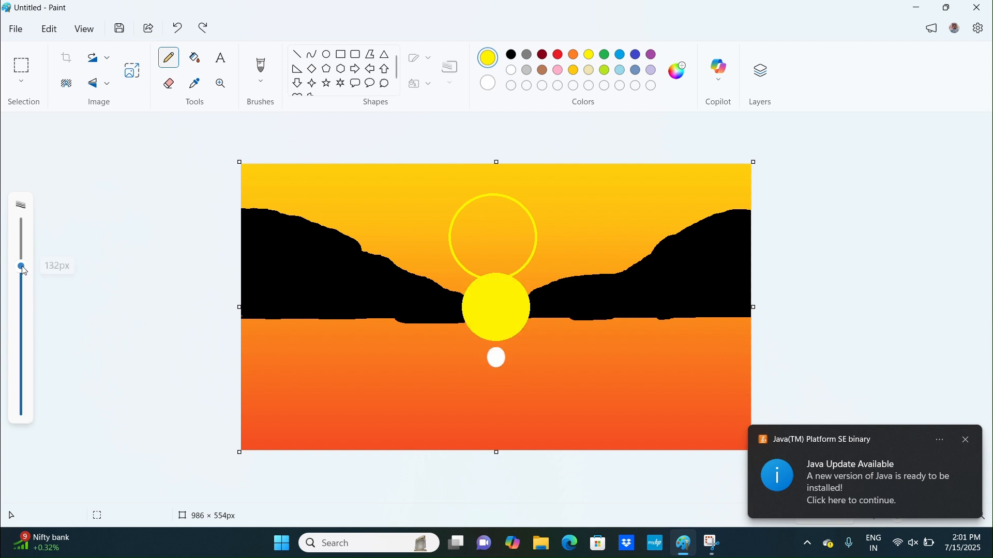
pyautogui.click(493, 242)
pyautogui.moveTo(497, 226); pyautogui.dragTo(487, 241)
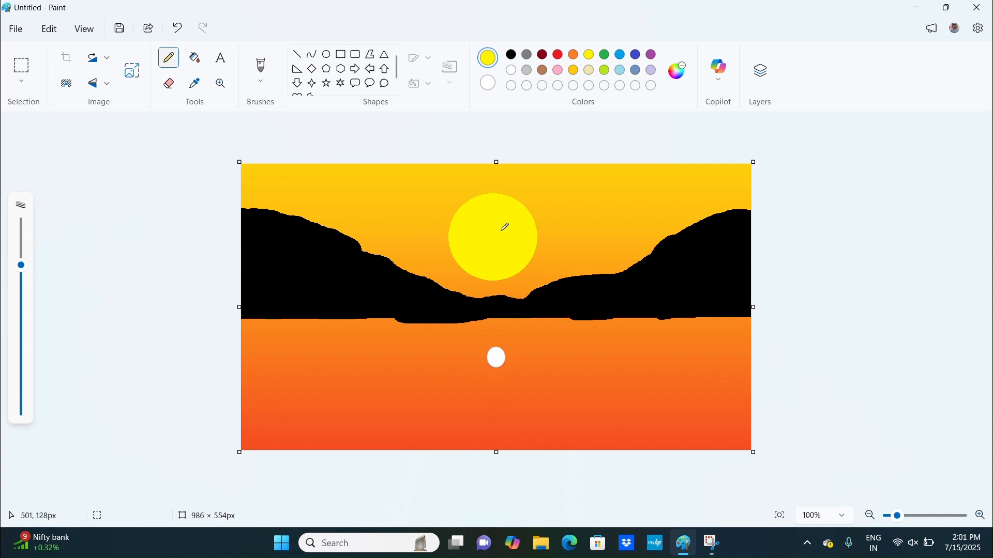
# Adjust the pencil size and open the brush type list.
pyautogui.click(21, 315)
pyautogui.click(261, 81)
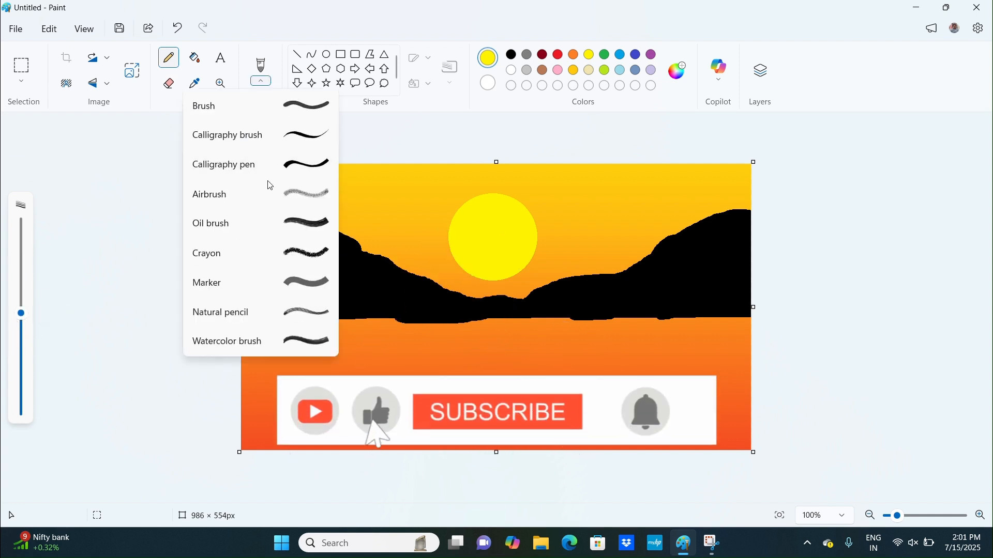